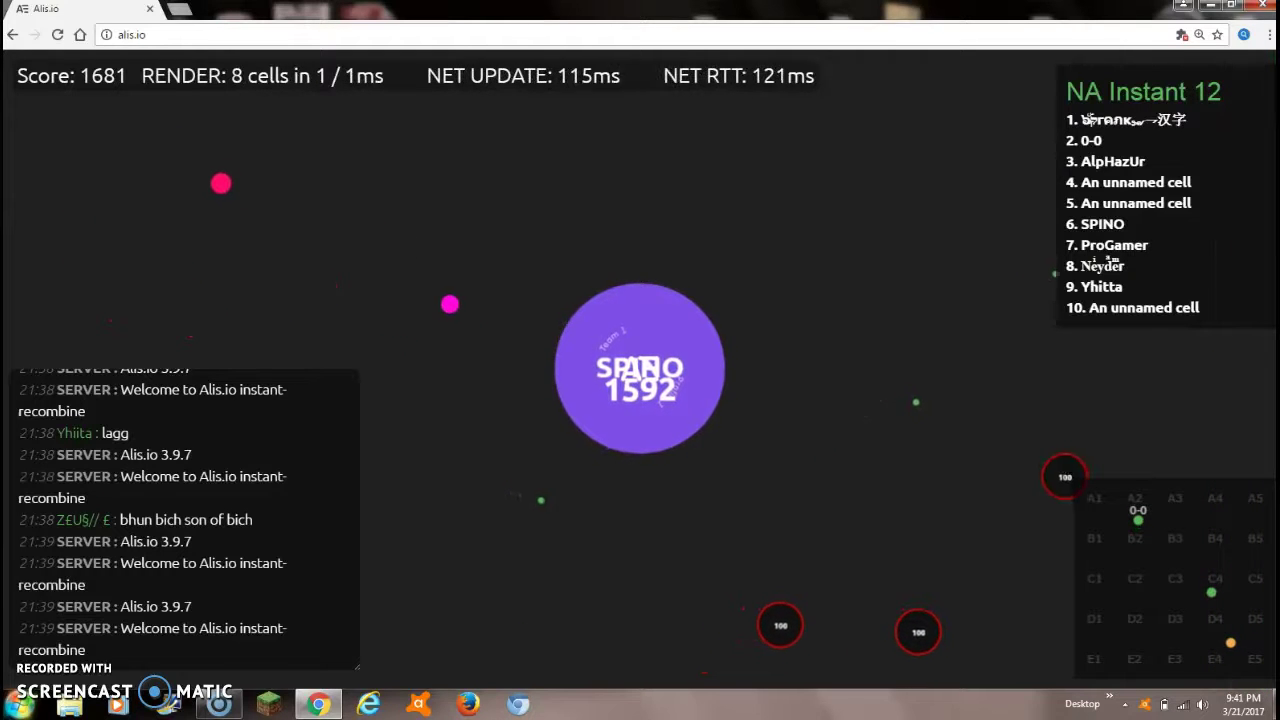
# Split SPINO twice to engulf nearby cells, including the pink one
pyautogui.press('space')
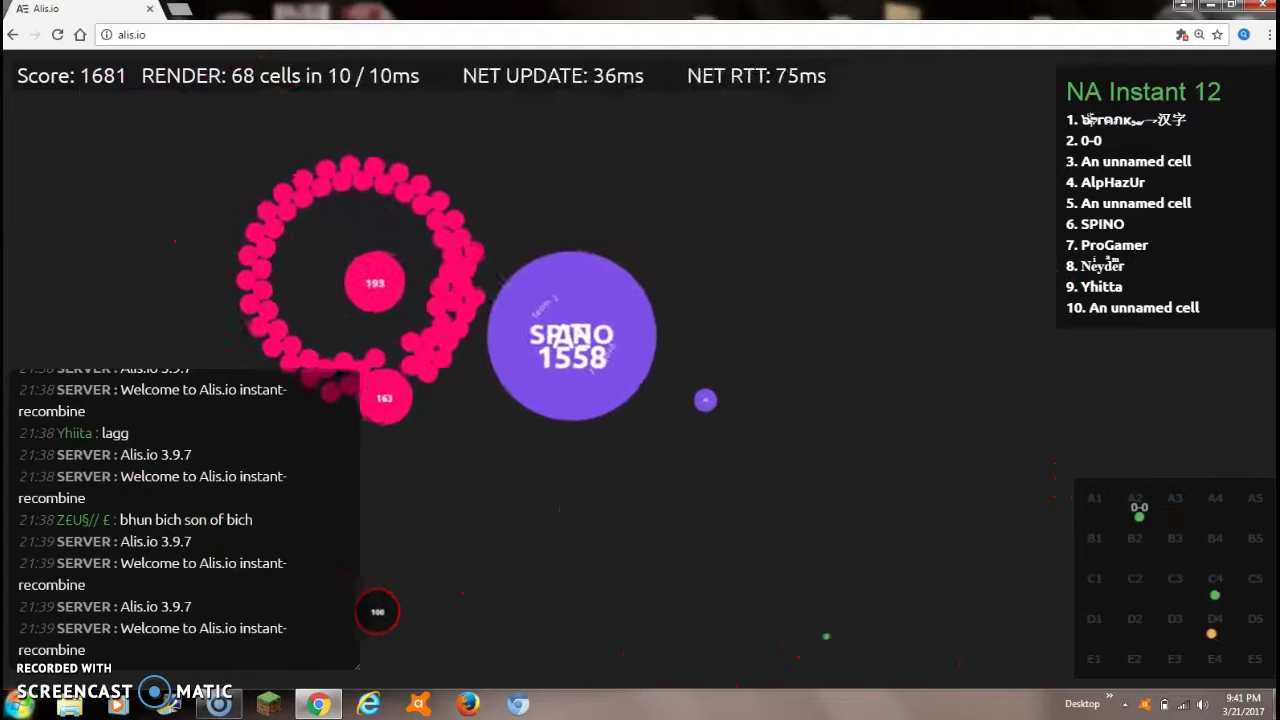
pyautogui.press('space')
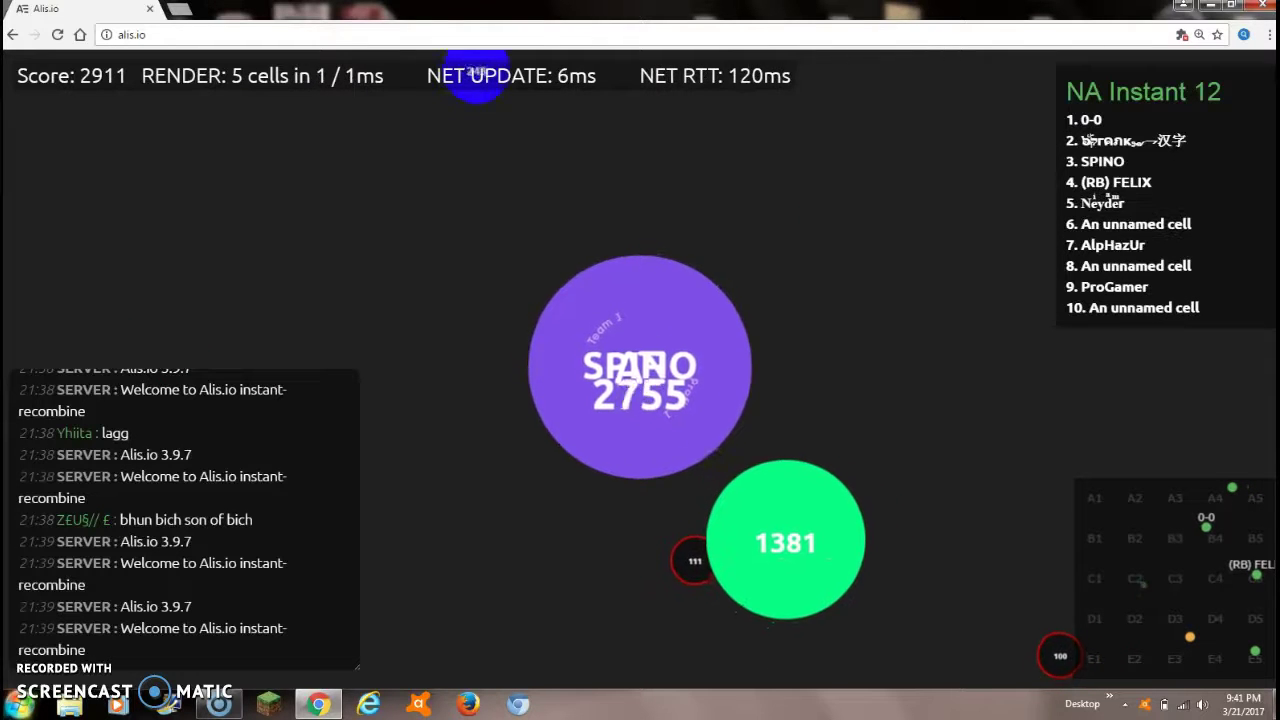
# Split SPINO onto the green cells, including the 796-mass one, to eat them
pyautogui.press('space')
pyautogui.press('space')
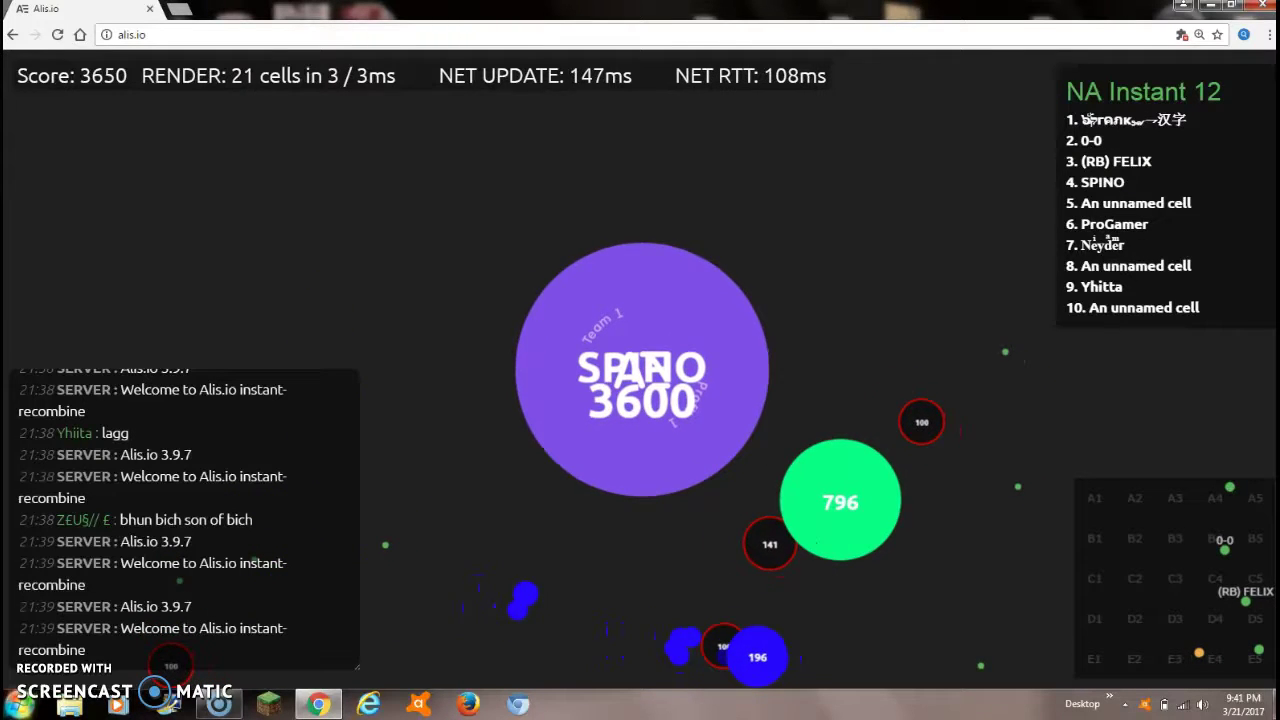
pyautogui.press('space')
pyautogui.press('space')
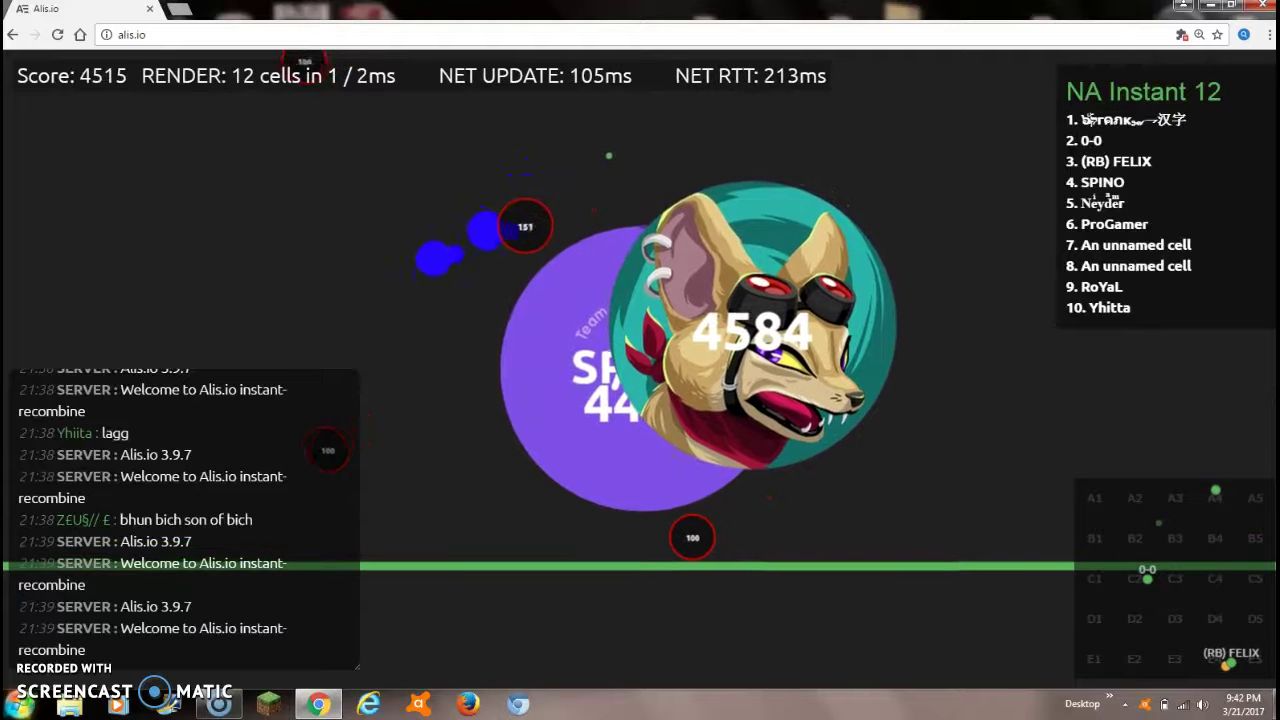
# Return to the lobby and play again as SPINO on NA Instant 31
pyautogui.press('Escape')
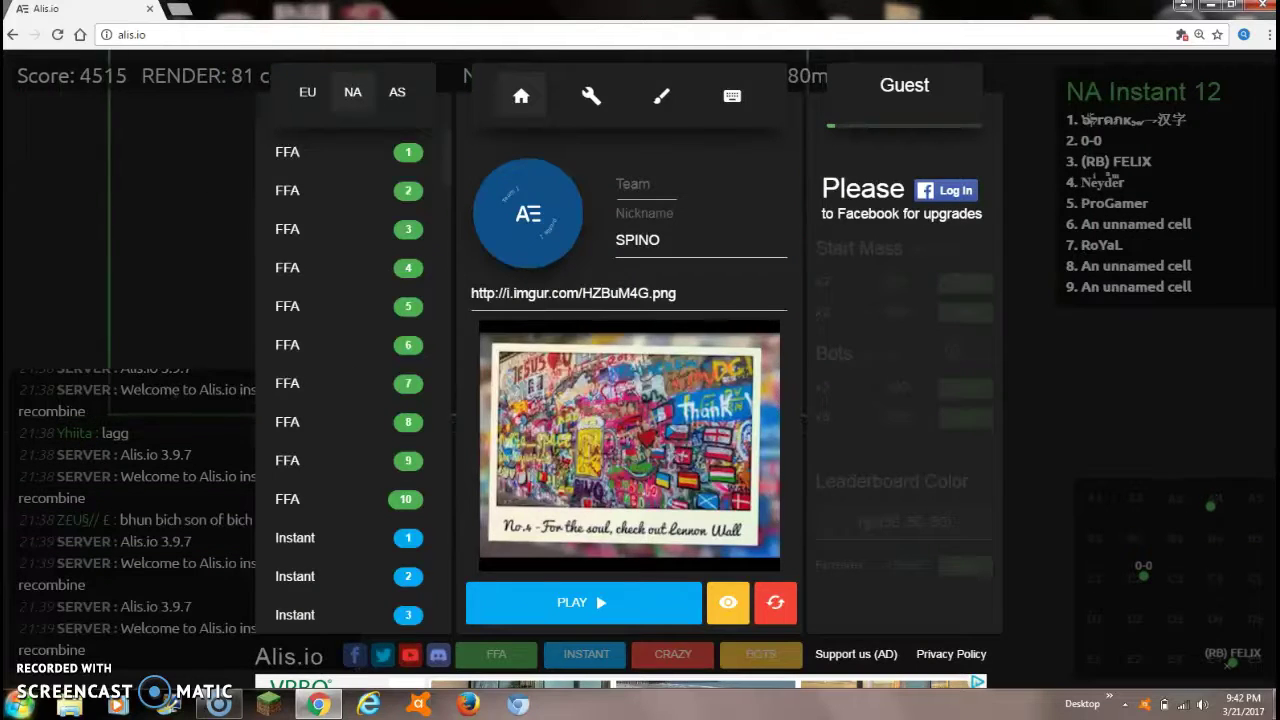
pyautogui.click(583, 602)
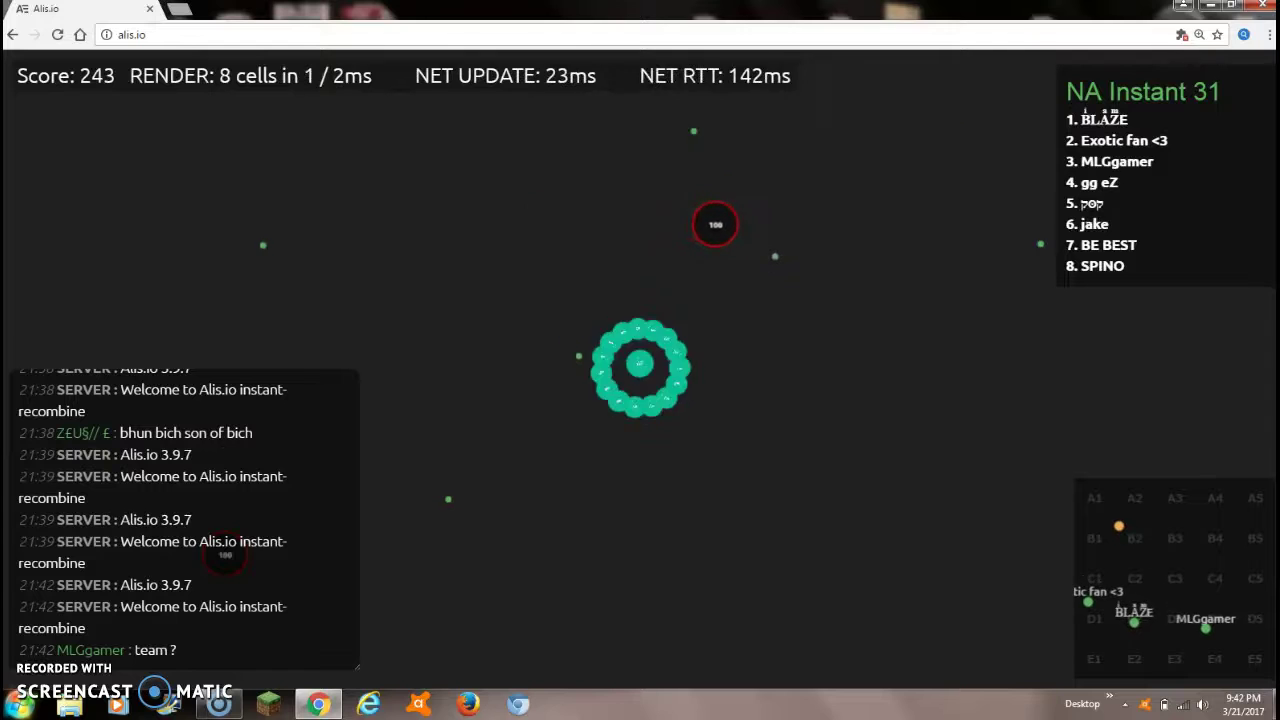
# Split SPINO repeatedly to scatter pieces and collect pellets, regrowing to 835 mass
pyautogui.press('space')
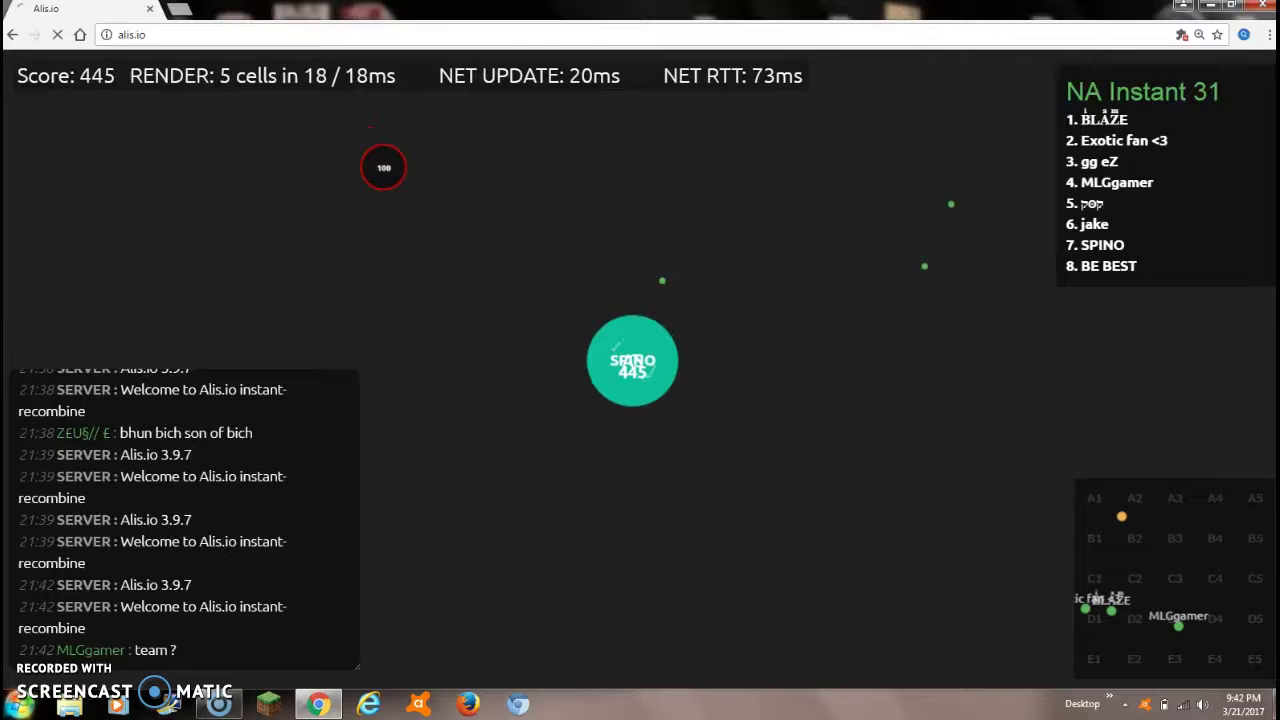
pyautogui.press('space')
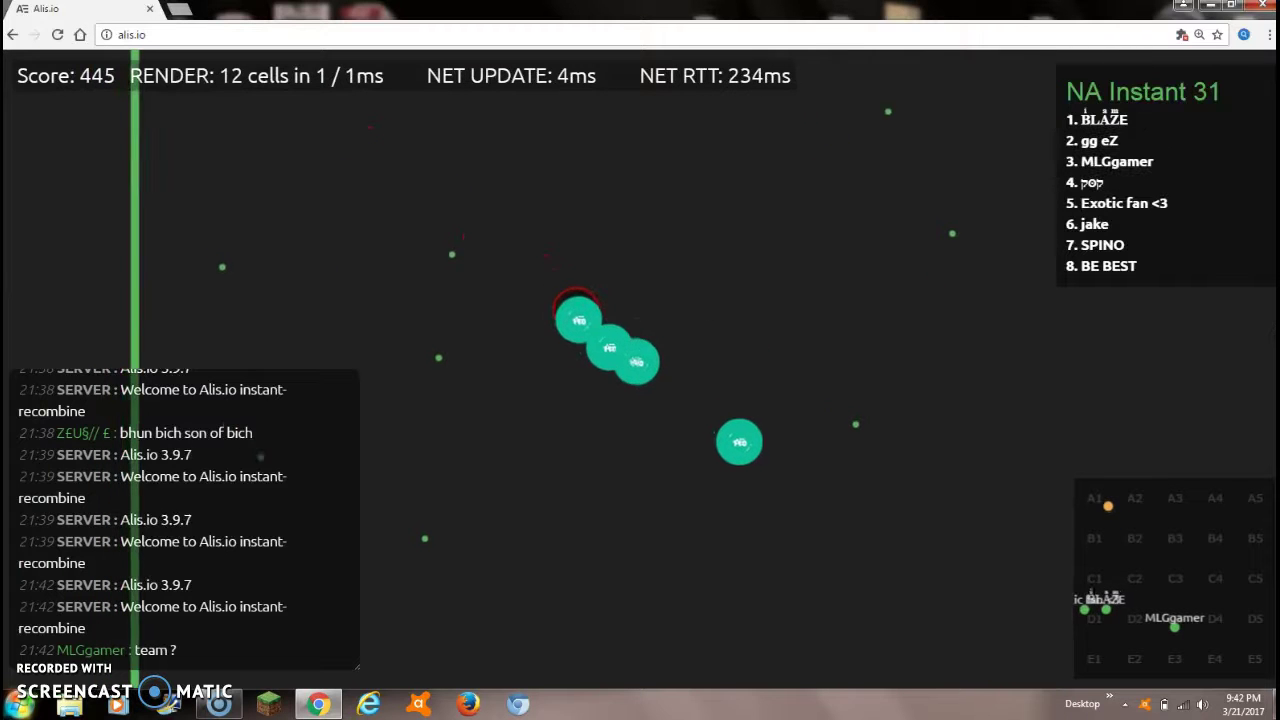
pyautogui.press('space')
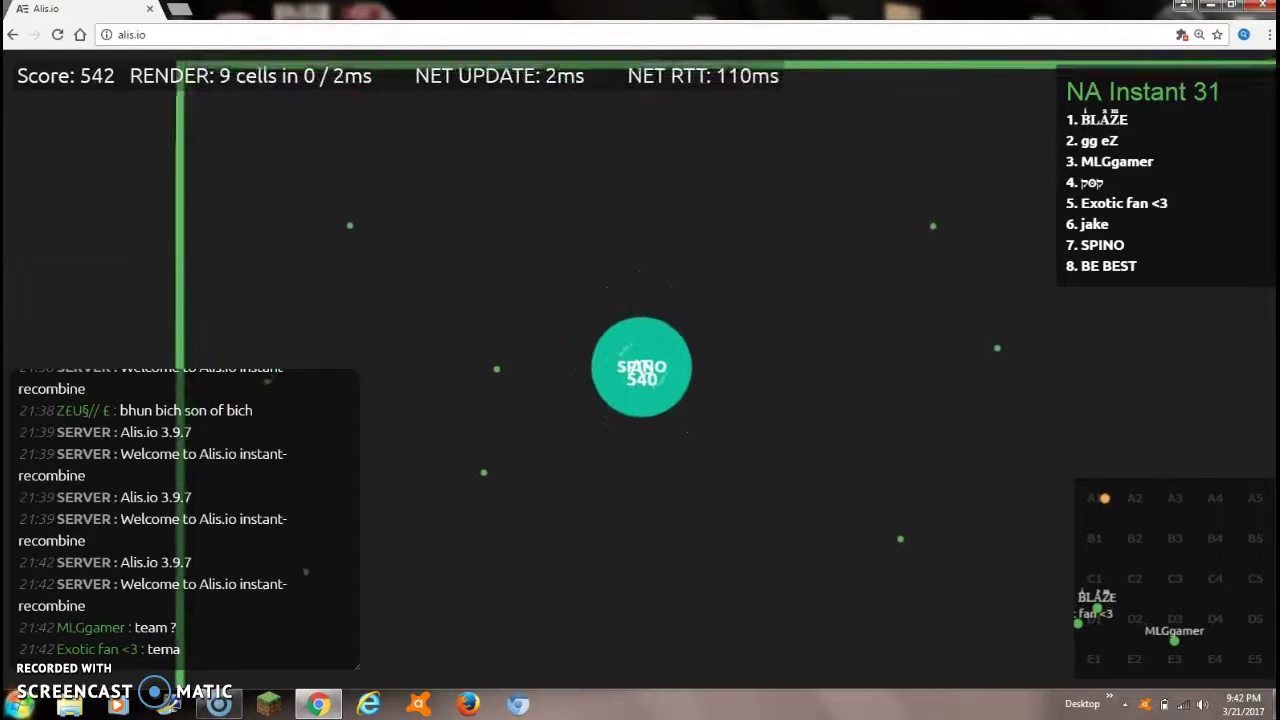
pyautogui.press('space')
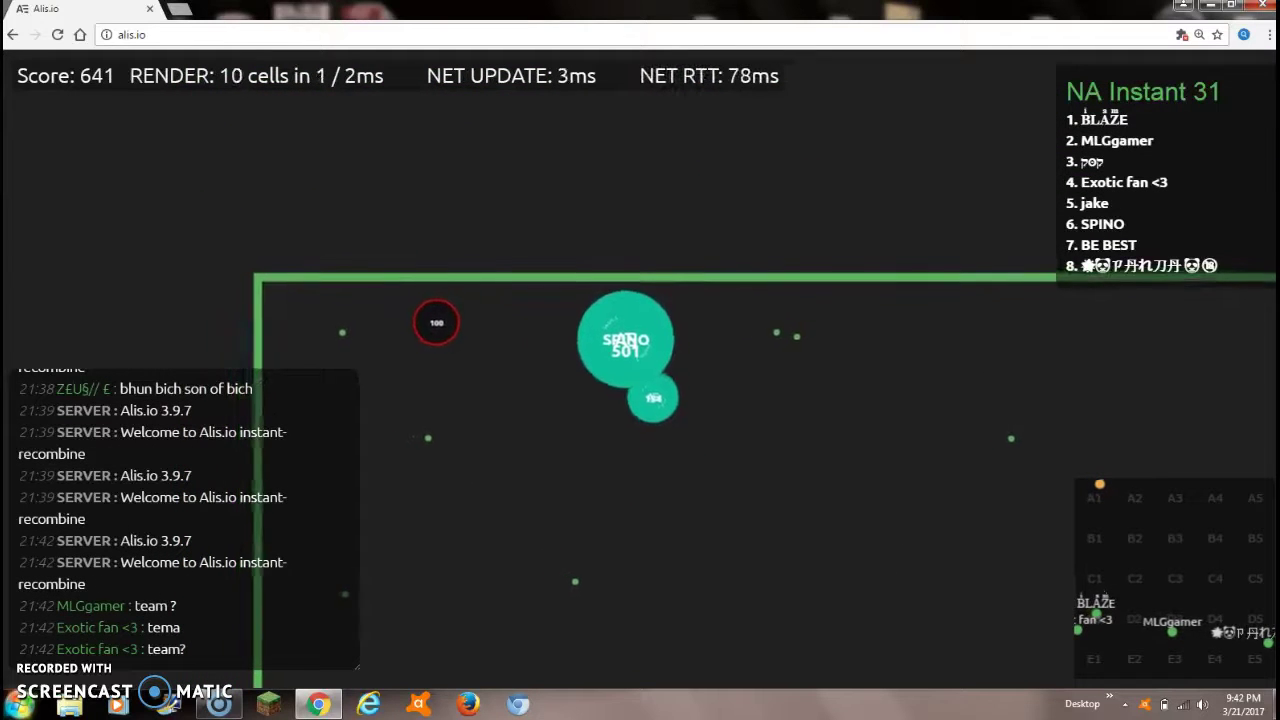
pyautogui.press('space')
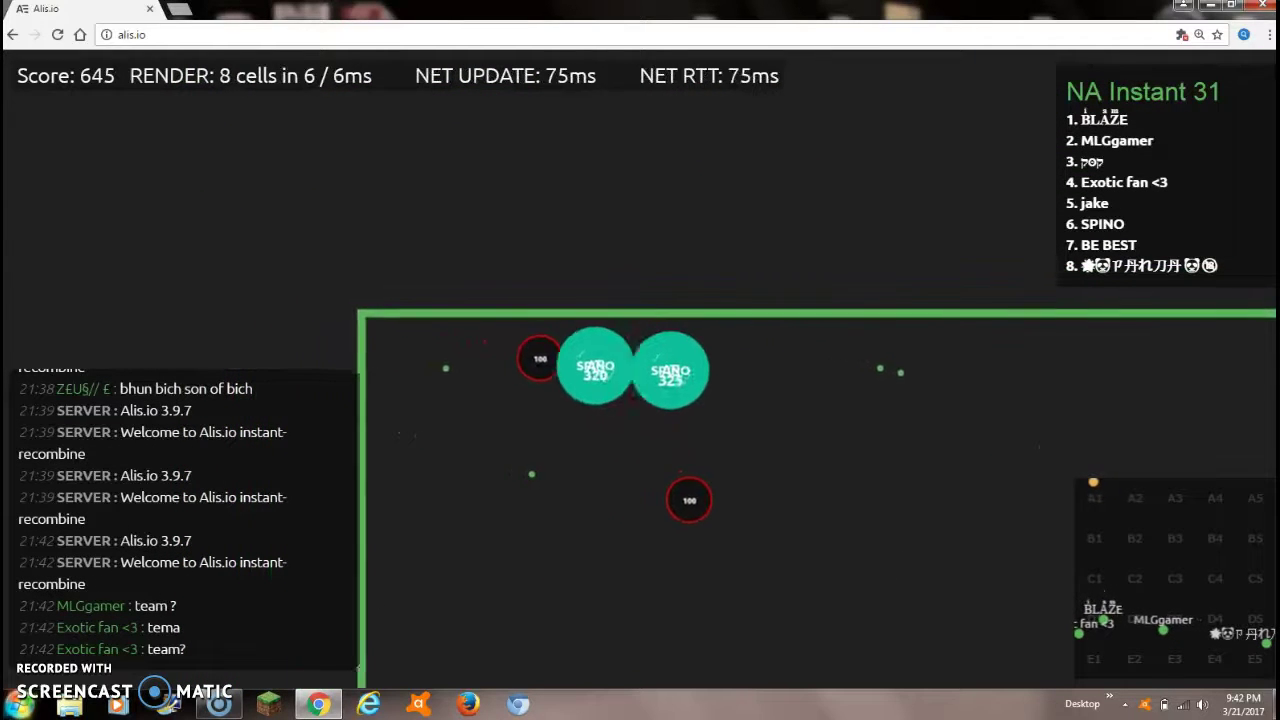
pyautogui.press('space')
pyautogui.press('space')
pyautogui.press('space')
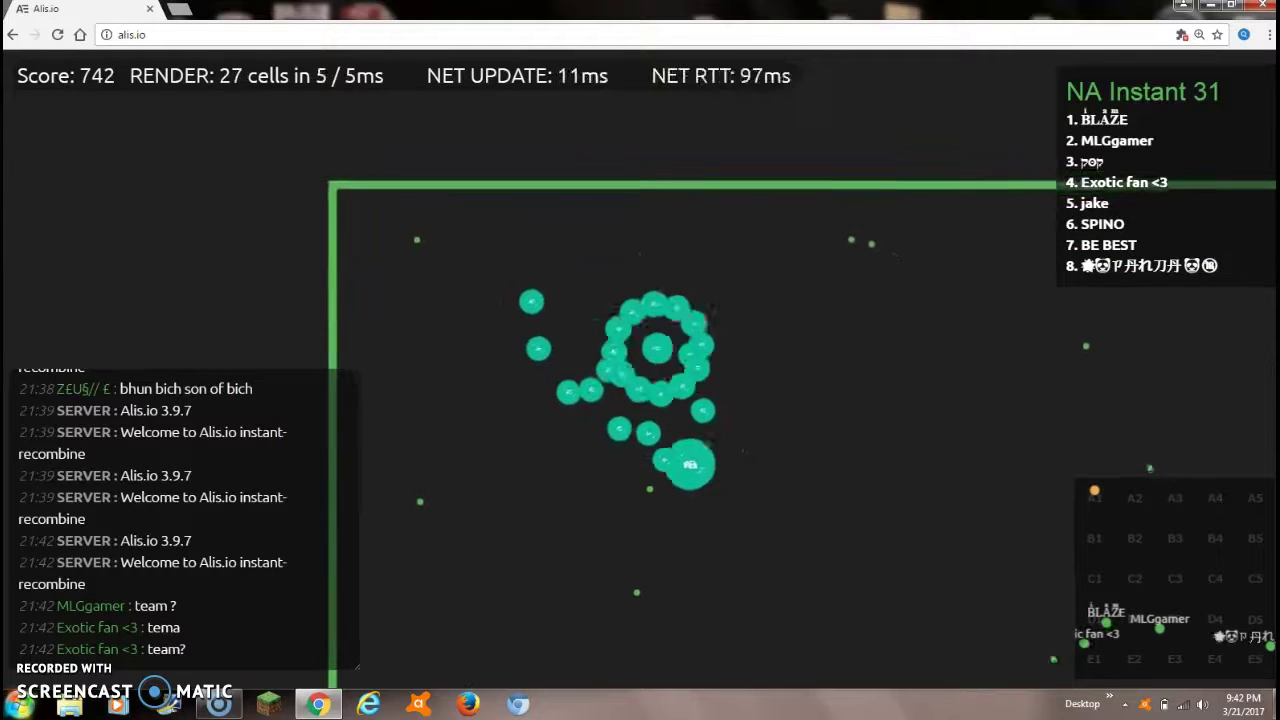
pyautogui.press('space')
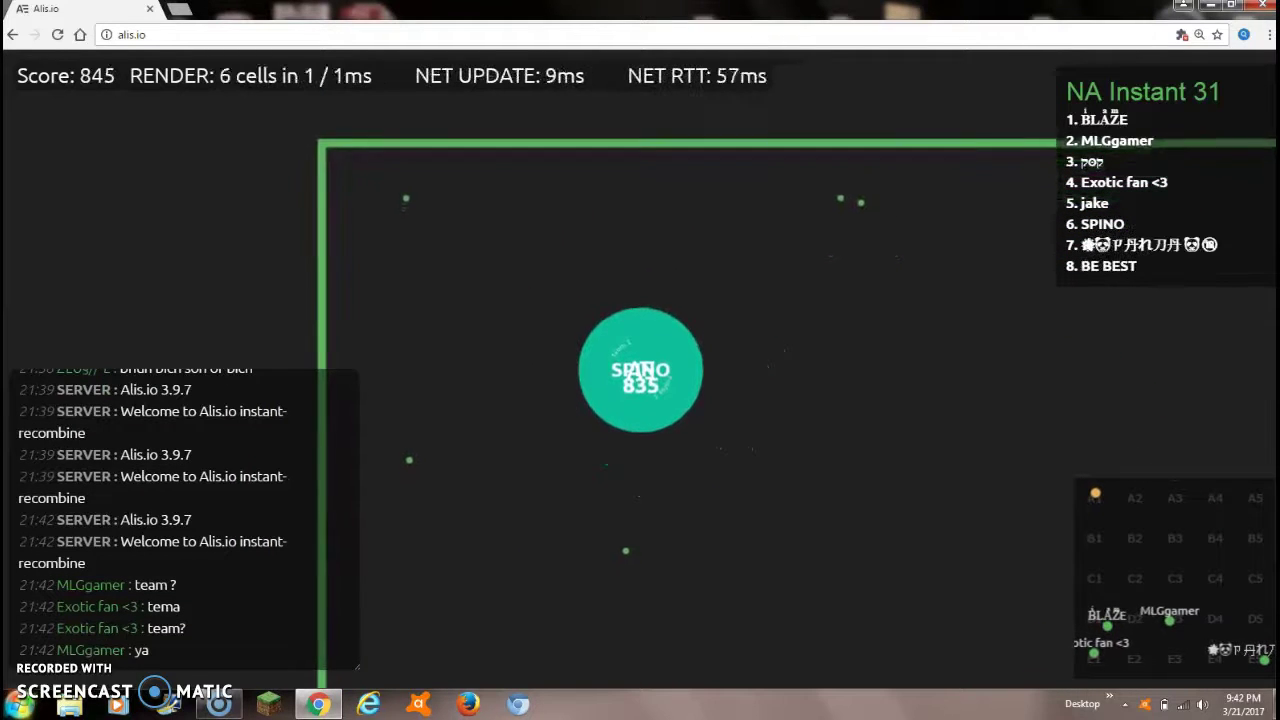
# Keep splitting SPINO into many cells to gather food, reaching 1134 mass
pyautogui.press('space')
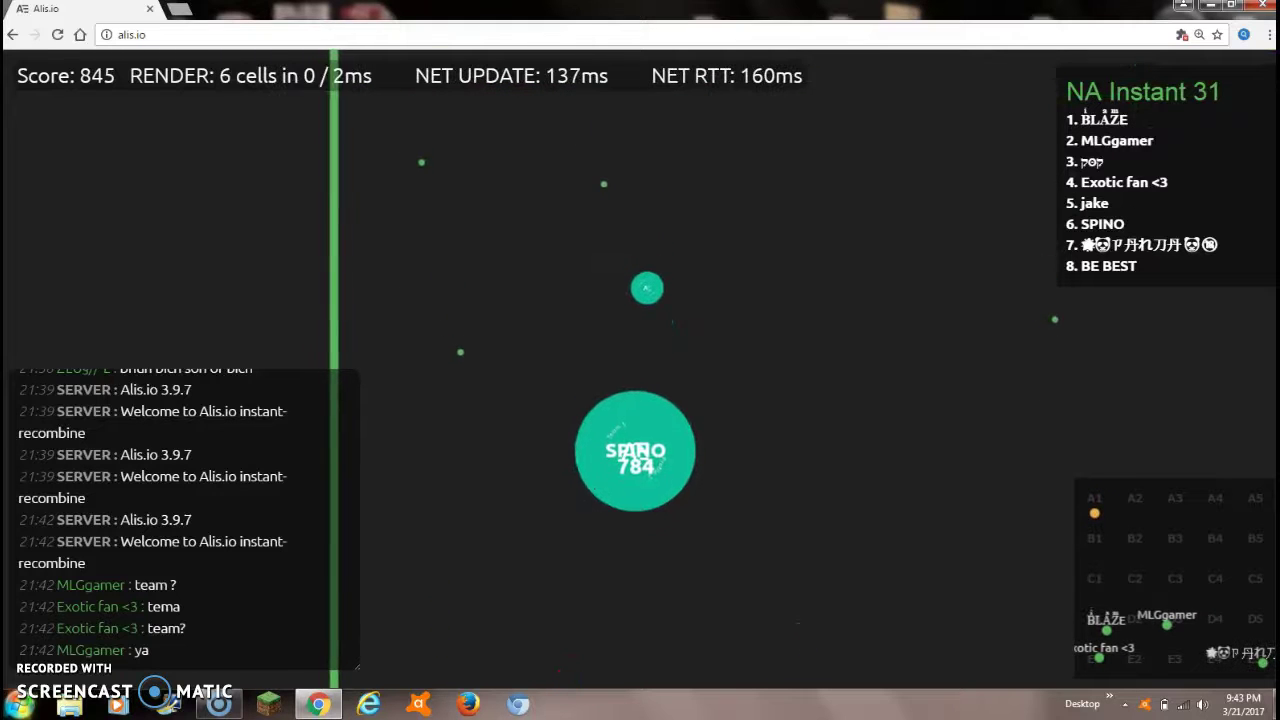
pyautogui.press('space')
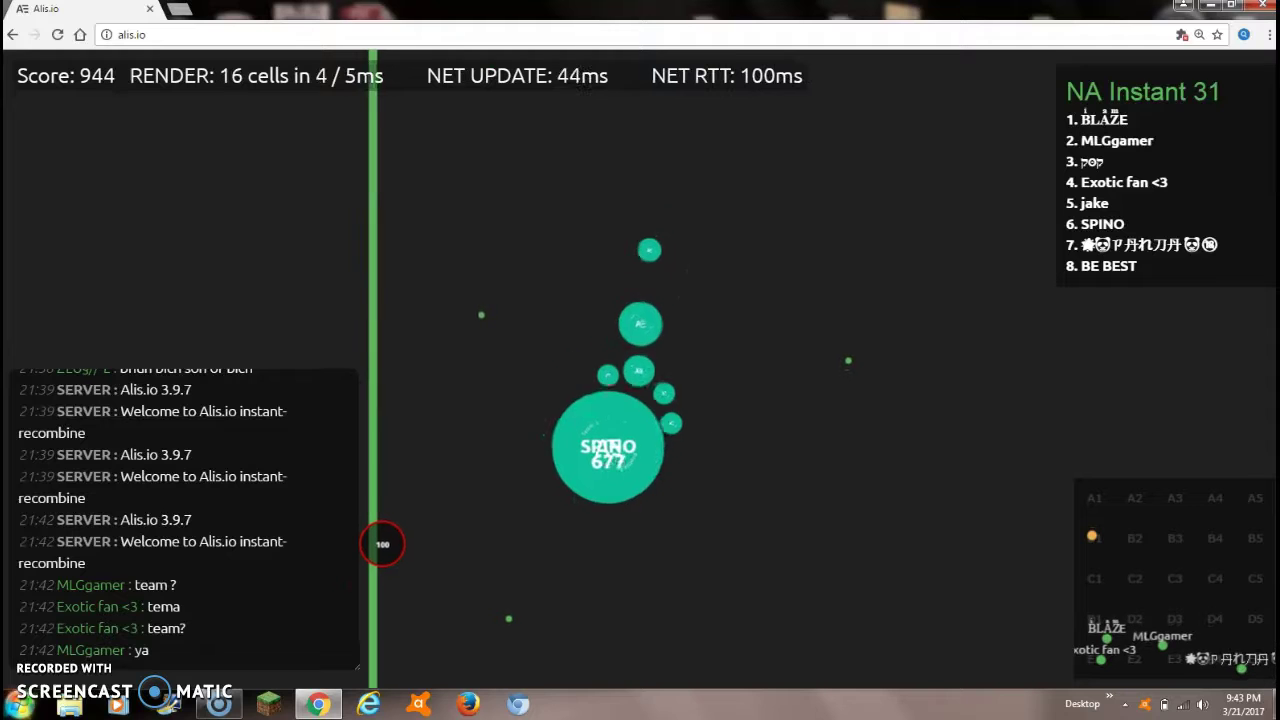
pyautogui.press('space')
pyautogui.press('space')
pyautogui.press('space')
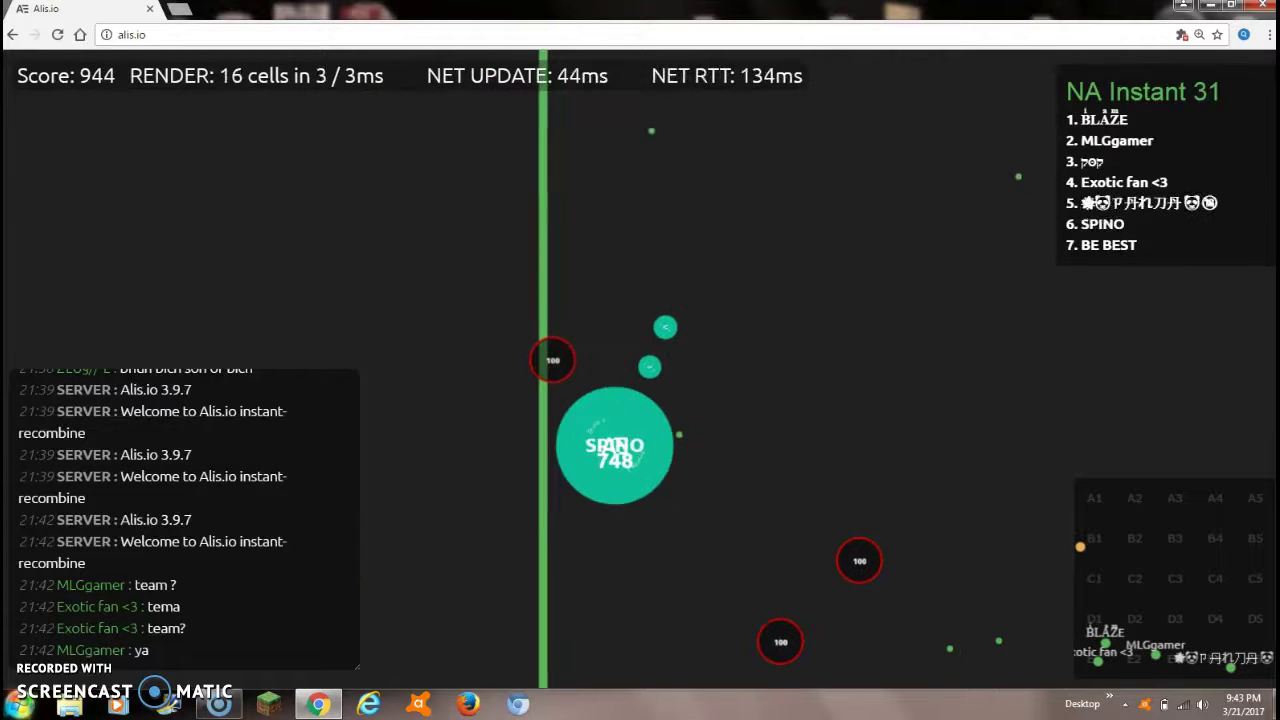
pyautogui.press('space')
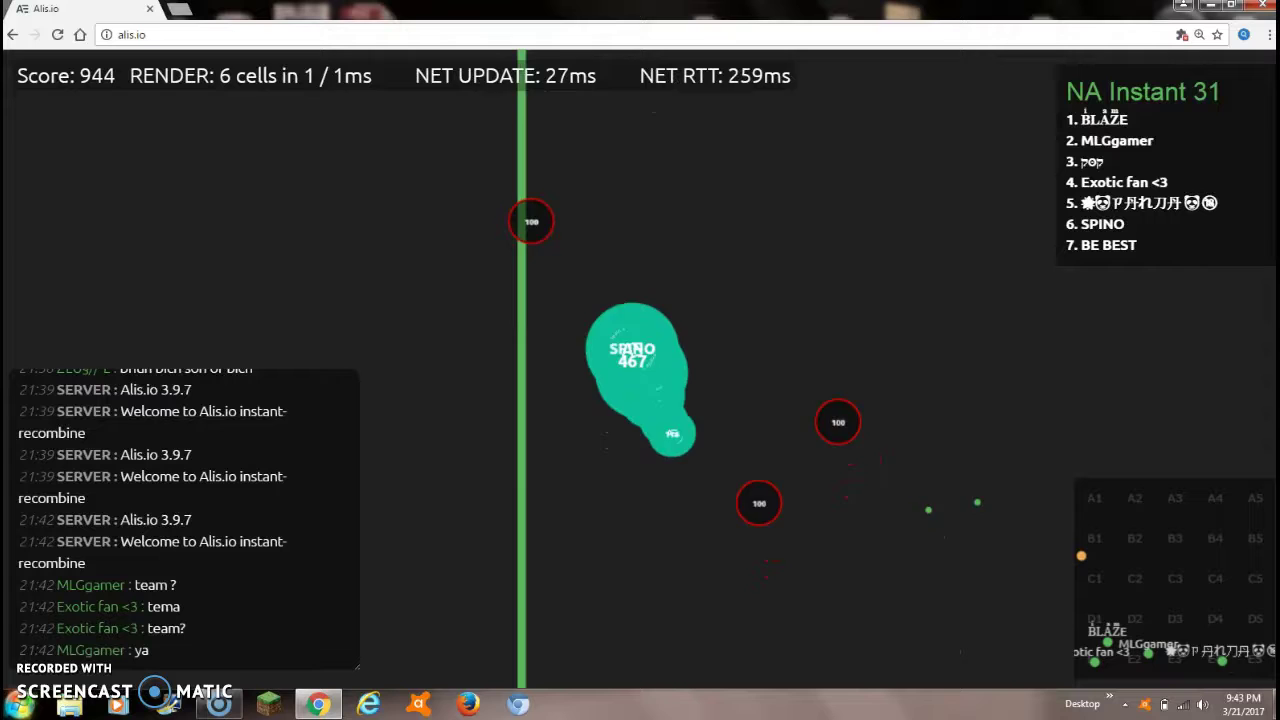
pyautogui.press('space')
pyautogui.press('space')
pyautogui.press('space')
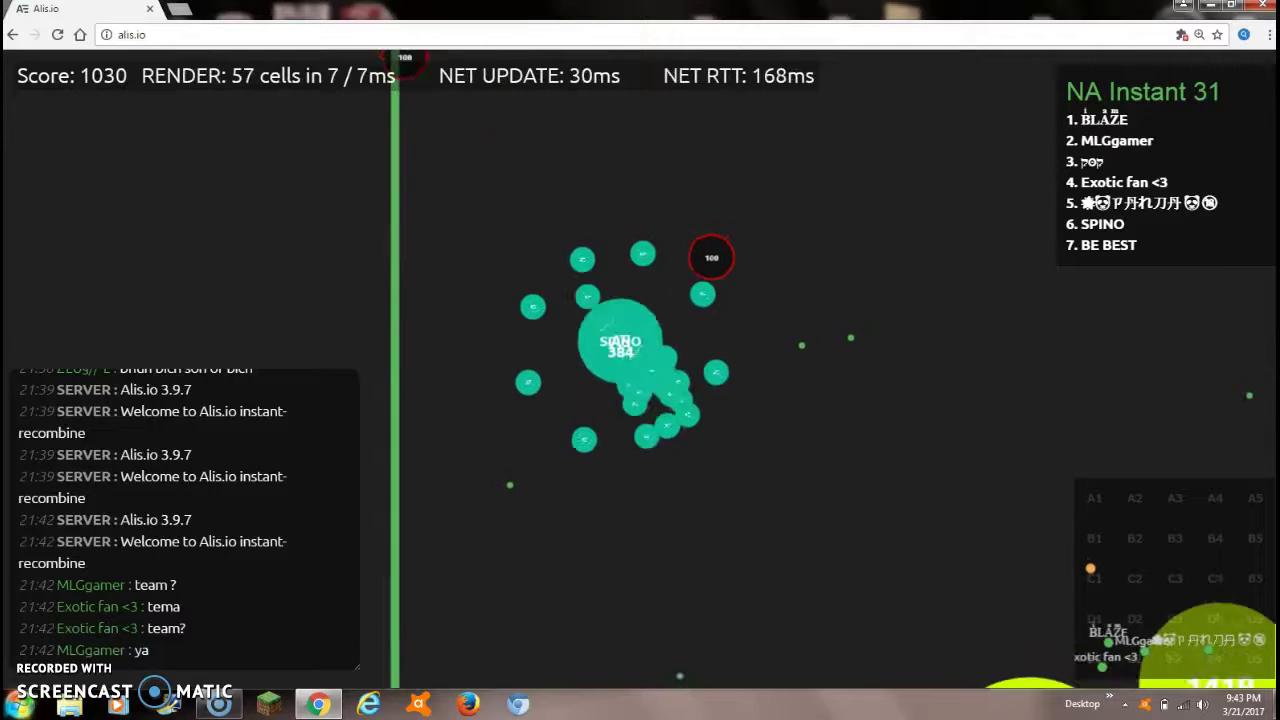
pyautogui.press('space')
pyautogui.press('space')
pyautogui.press('space')
pyautogui.press('space')
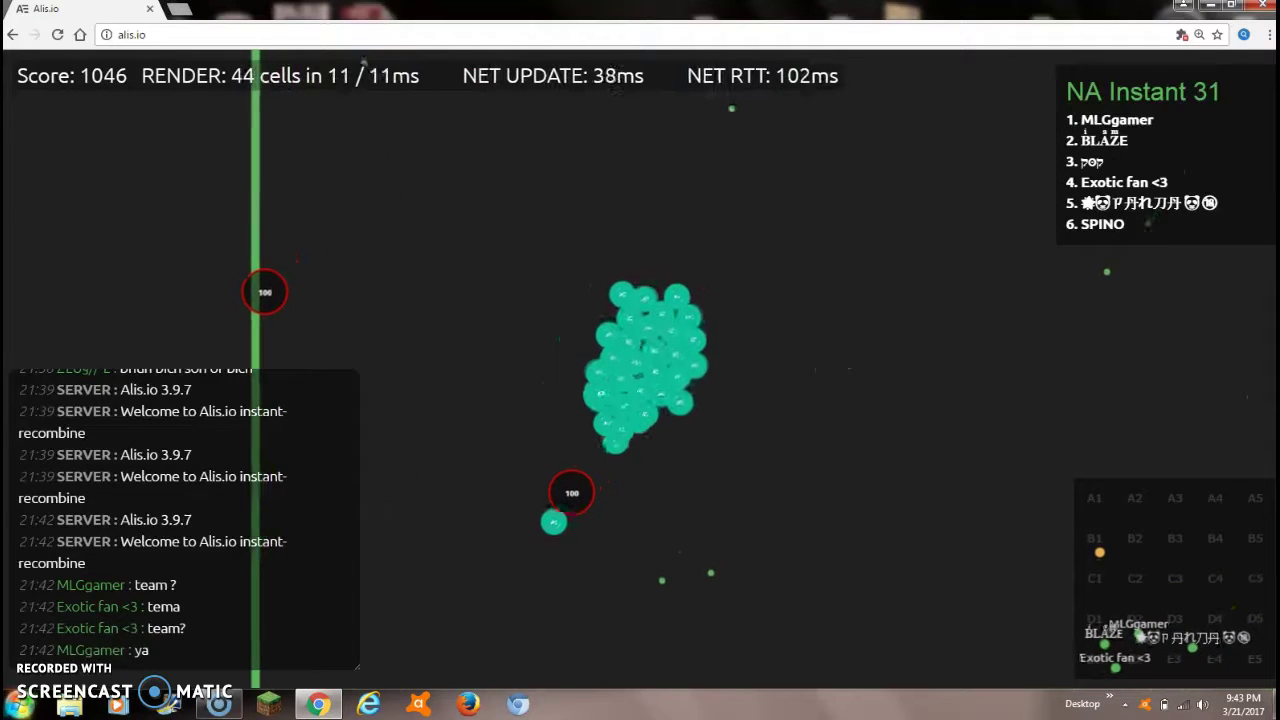
pyautogui.press('space')
pyautogui.press('space')
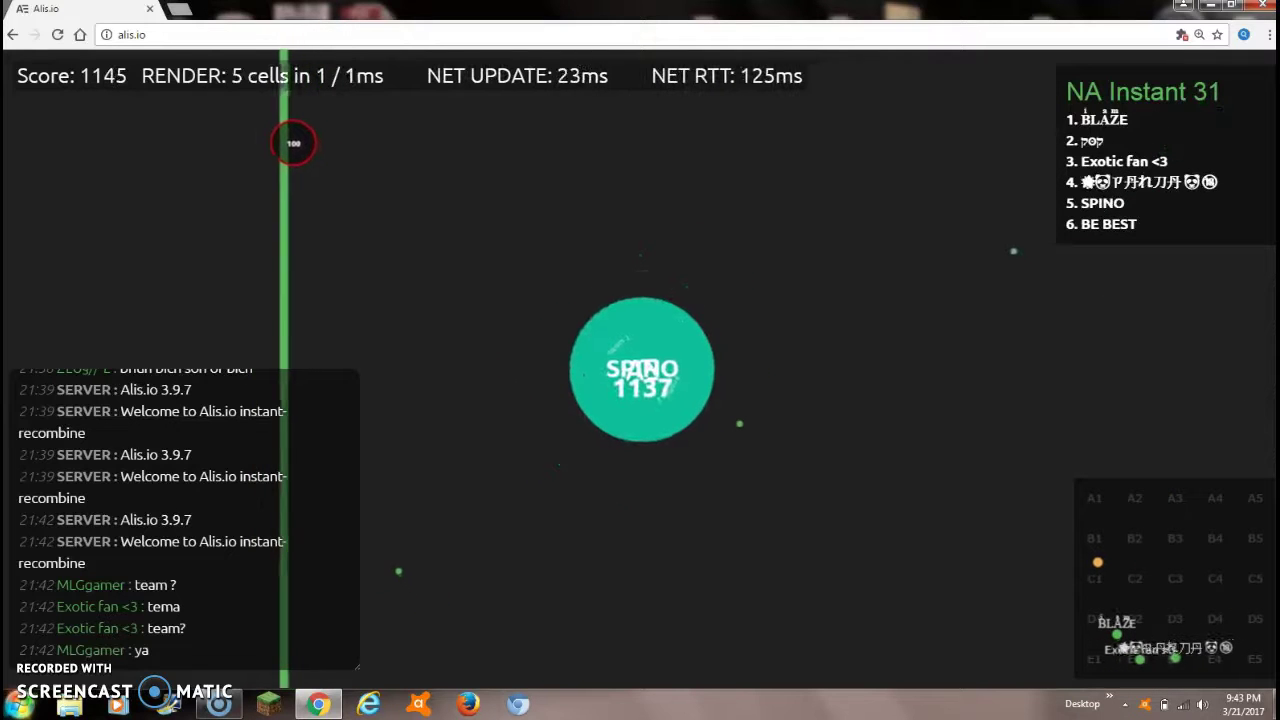
pyautogui.press('space')
pyautogui.press('space')
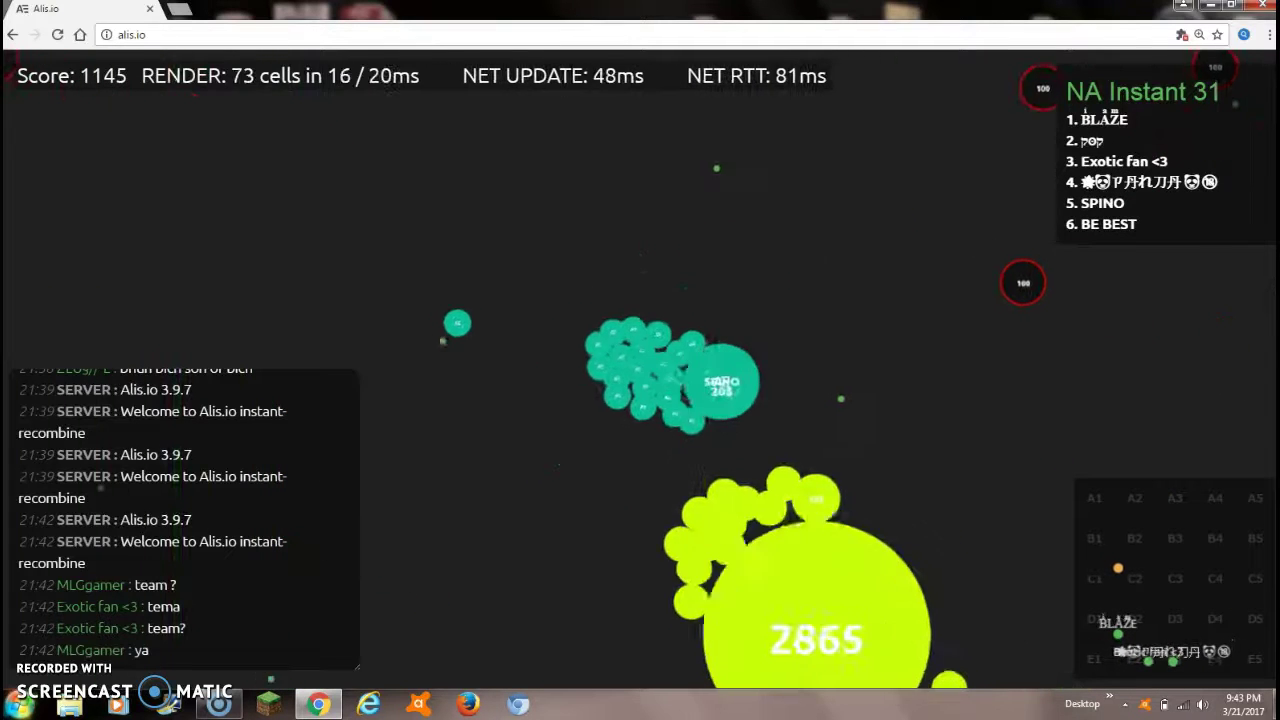